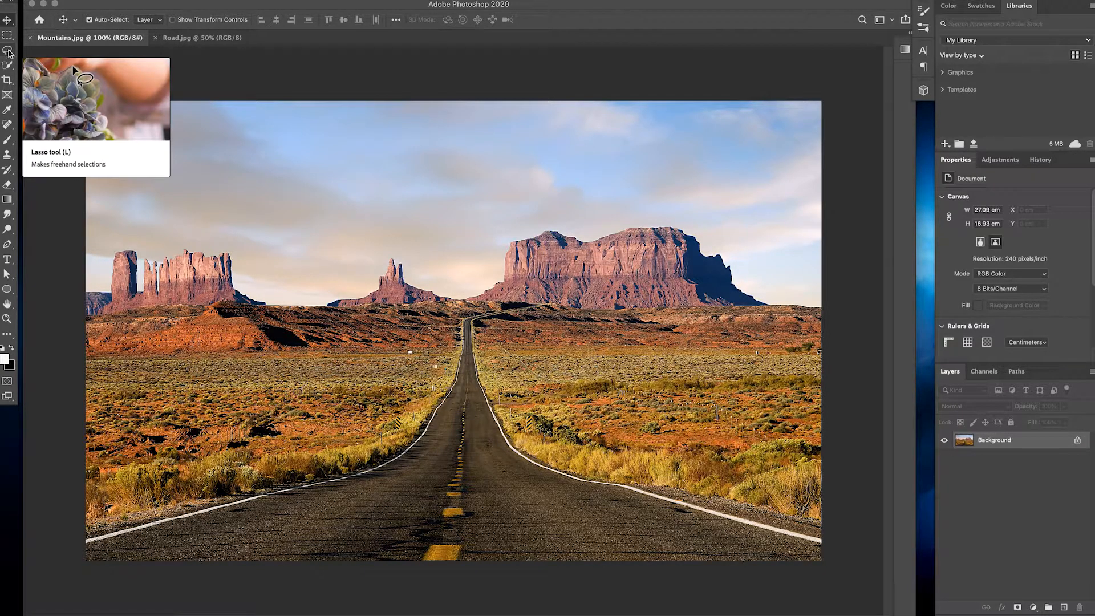
Step: Enter Select and Mask for the mountain photo and quick-select the road and the desert foreground on both sides
left_click(8, 51)
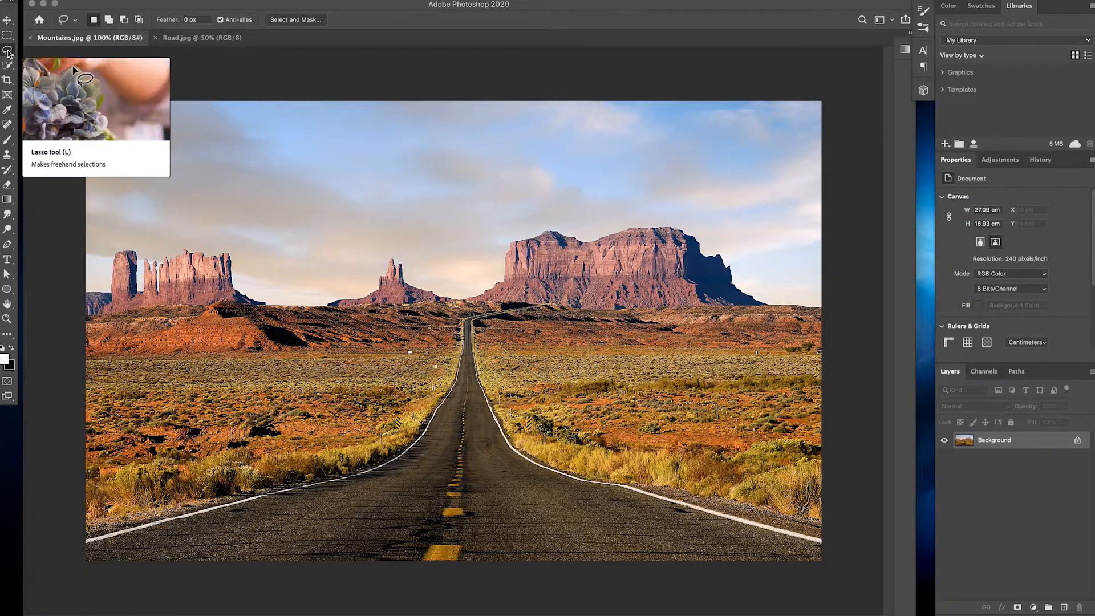
left_click(297, 20)
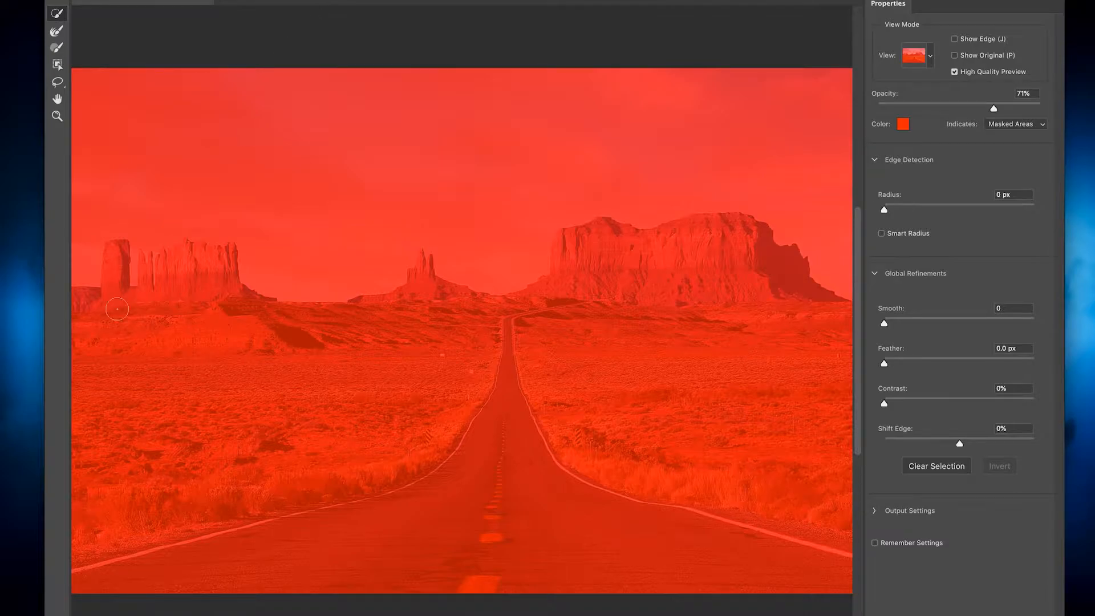
mouse_move(86, 335)
left_mouse_down()
mouse_move(458, 391)
mouse_move(355, 403)
mouse_move(173, 387)
mouse_move(98, 392)
mouse_move(56, 426)
mouse_move(96, 522)
mouse_move(151, 567)
mouse_move(72, 581)
mouse_move(123, 471)
mouse_move(66, 374)
mouse_move(220, 473)
mouse_move(835, 472)
mouse_move(830, 399)
mouse_move(785, 386)
mouse_move(510, 397)
mouse_move(514, 423)
left_mouse_up()
left_click_drag(164, 540, 713, 543)
mouse_move(865, 545)
left_mouse_down()
mouse_move(878, 545)
mouse_move(750, 553)
mouse_move(836, 530)
left_mouse_up()
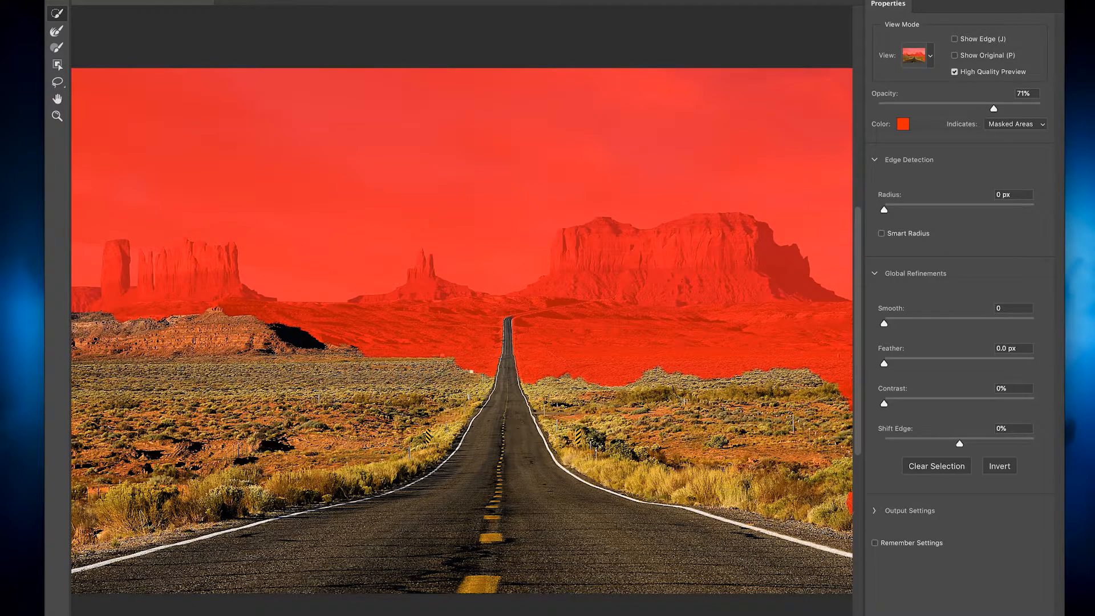
left_click_drag(849, 494, 848, 516)
Step: Extend the selection over the distant desert, the large mesa and the smaller buttes, leaving the sky unselected
left_click(464, 351)
mouse_move(647, 339)
left_mouse_down()
mouse_move(575, 308)
mouse_move(748, 309)
mouse_move(778, 283)
mouse_move(765, 265)
mouse_move(566, 249)
left_mouse_up()
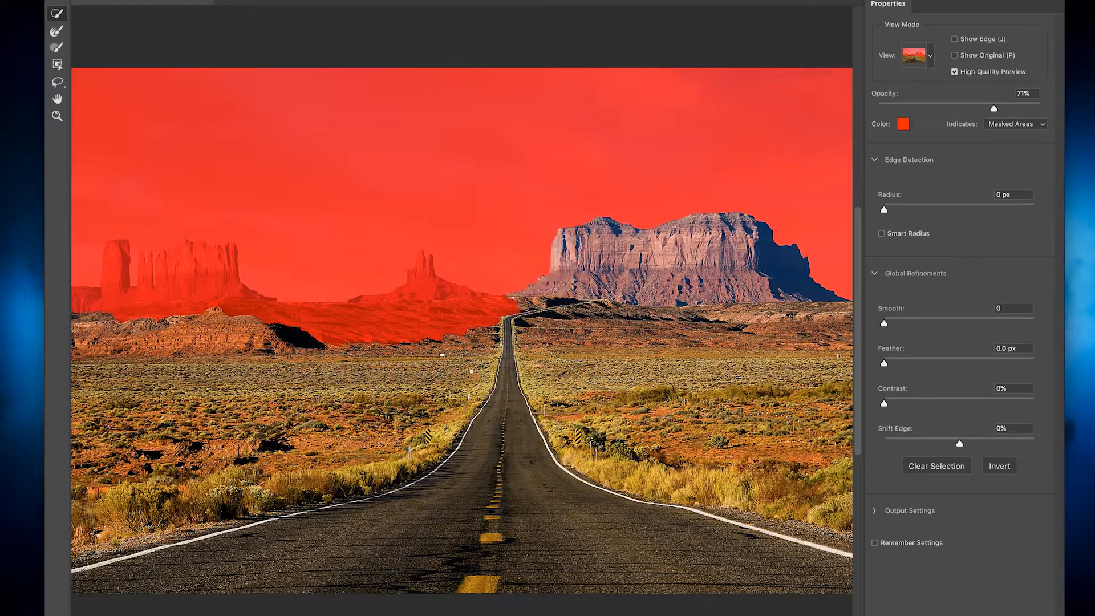
mouse_move(507, 310)
left_mouse_down()
mouse_move(422, 294)
mouse_move(393, 319)
mouse_move(293, 327)
mouse_move(220, 300)
mouse_move(174, 261)
mouse_move(171, 280)
left_mouse_up()
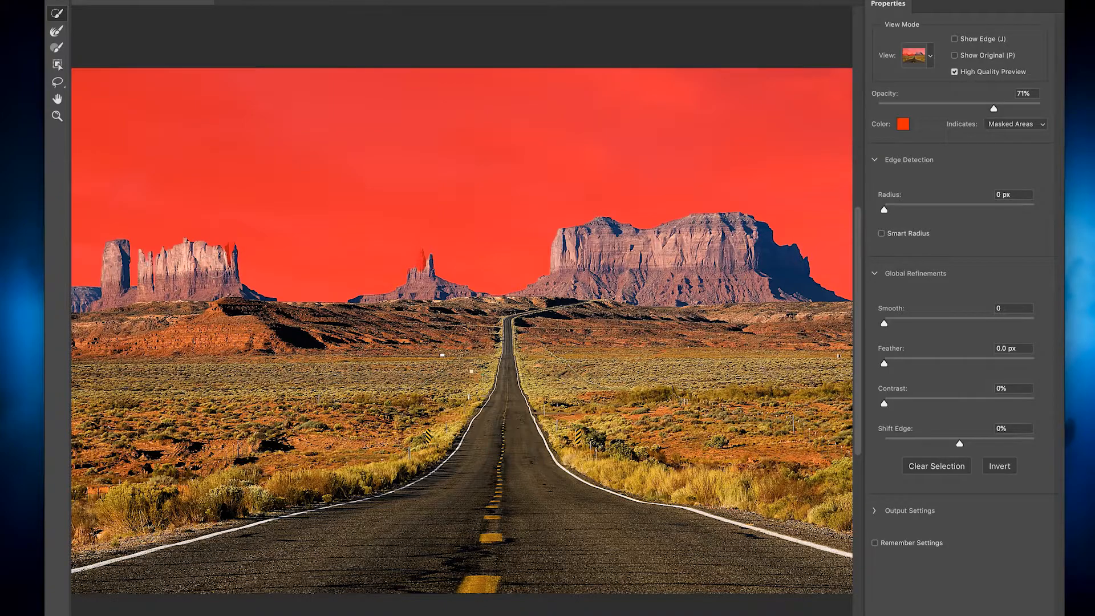
left_click(227, 261)
left_click(114, 313)
Step: Add the missing rock spires of the middle butte to the selection with a smaller brush
key("bracketleft")
key("bracketleft")
key("bracketleft")
key("super+plus")
key("super+plus")
key("super+plus")
key("super+plus")
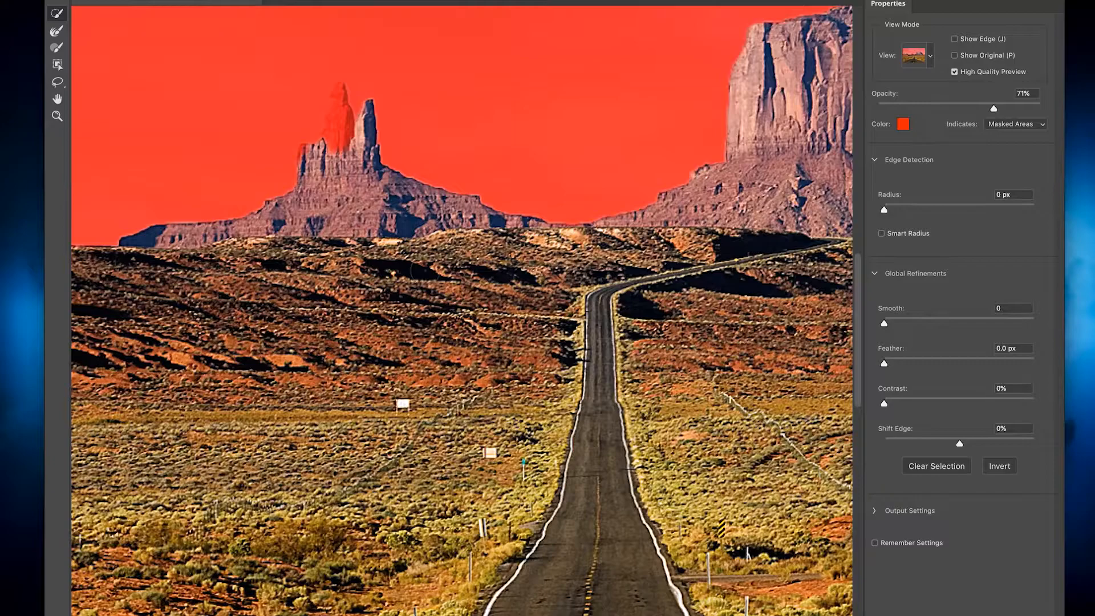
left_click(308, 158)
left_click(335, 144)
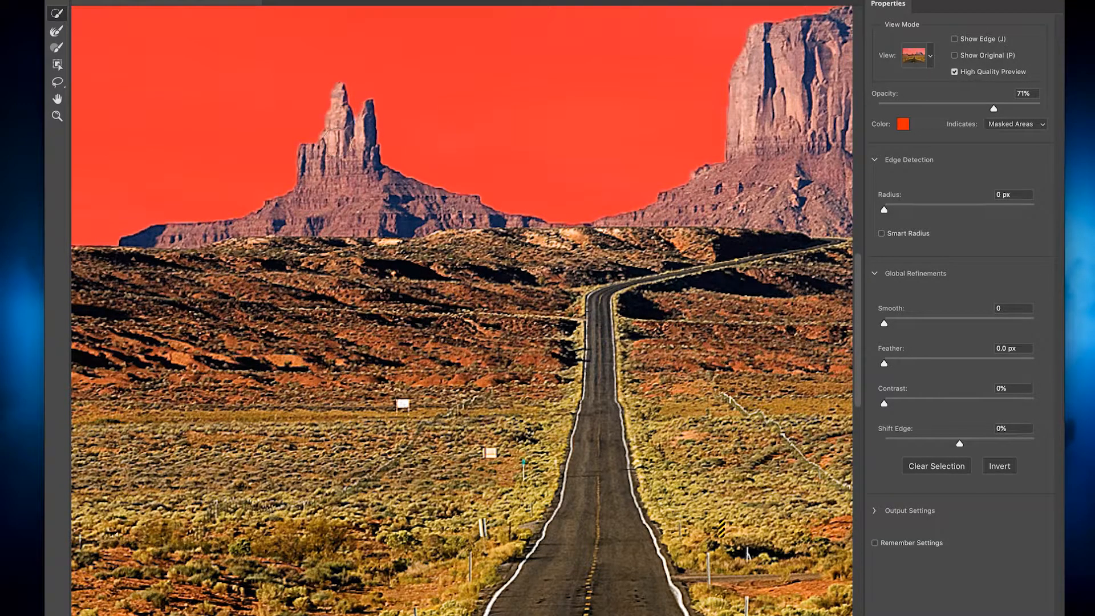
Step: Subtract the sky gap between the left butte's rock pillars from the selection
scroll(382, 225, "left", 15)
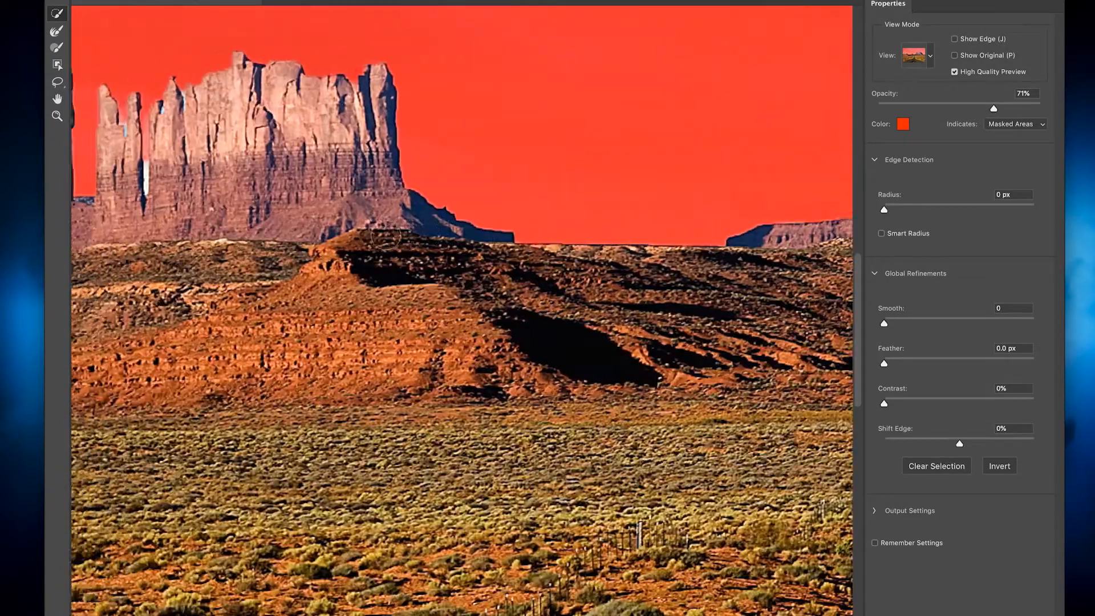
scroll(386, 235, "right", 2)
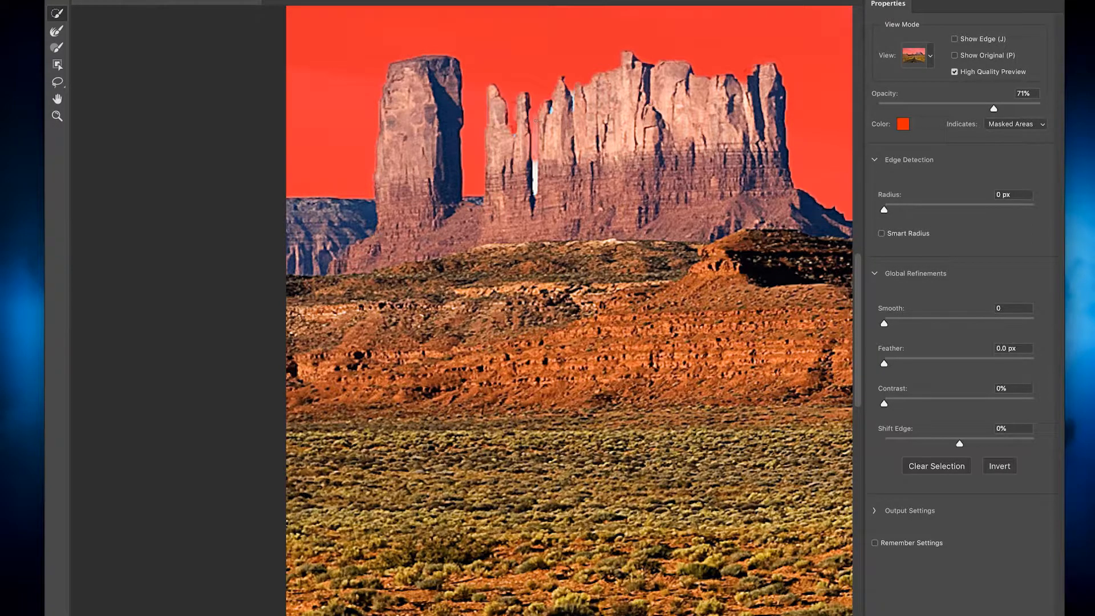
left_click_drag(534, 166, 533, 193)
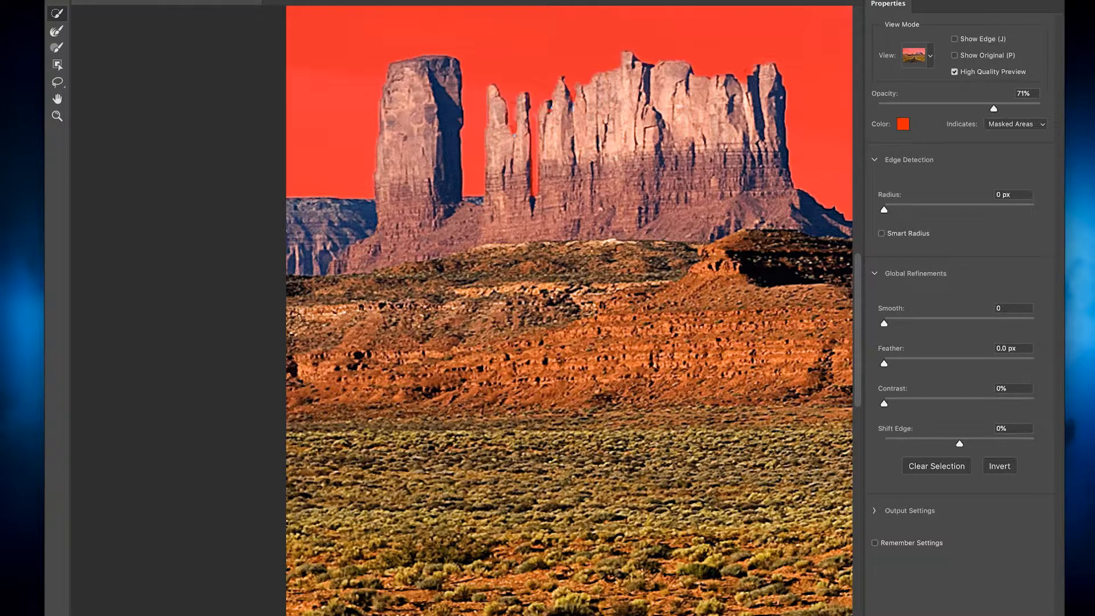
left_click(571, 106, "alt")
key("super+z")
Step: Refine the selection edge with Smooth 3, Contrast 2% and a slight Feather, and output it as a layer mask
key("super+0")
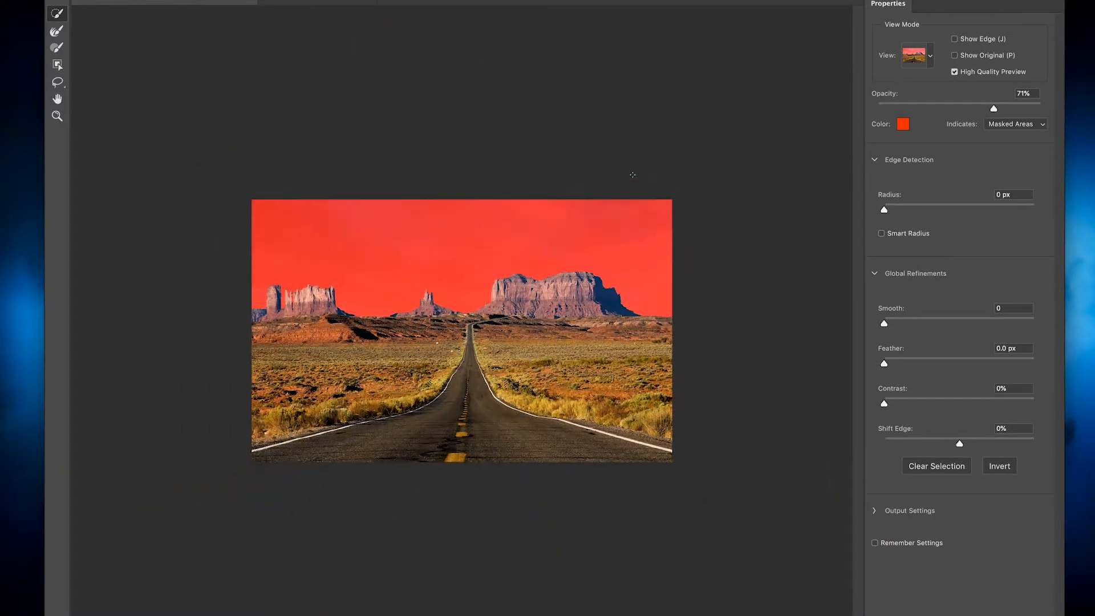
key("super+0")
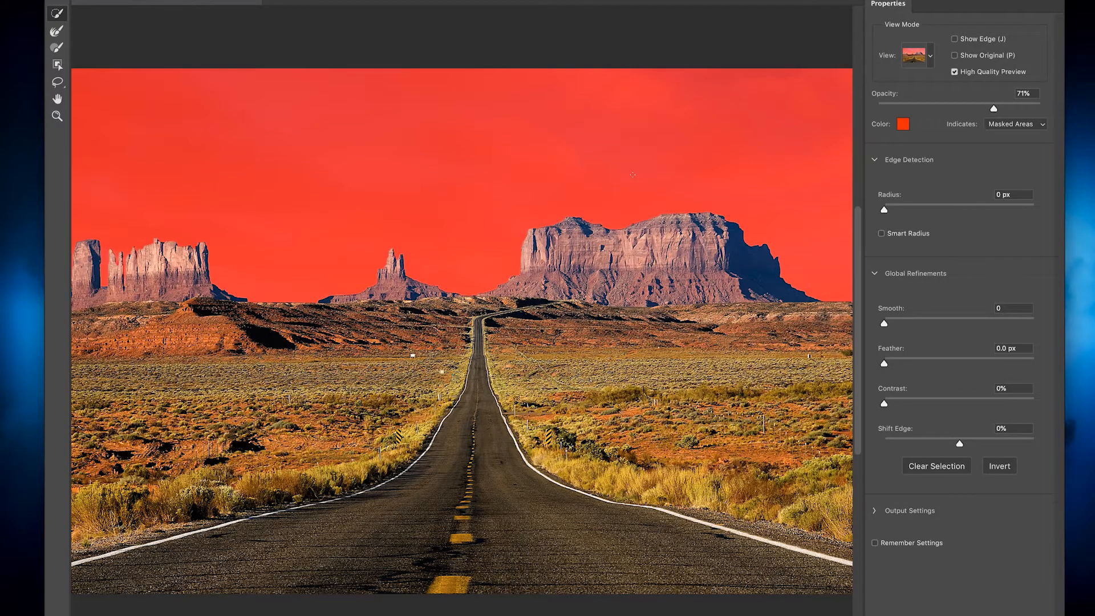
key("super+minus")
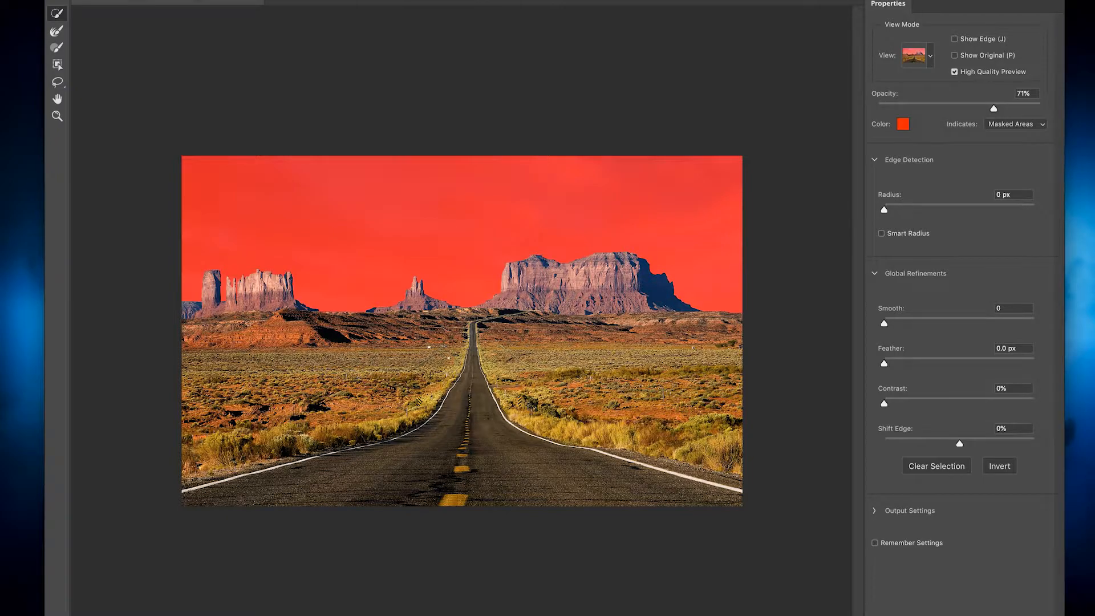
left_click_drag(884, 363, 888, 404)
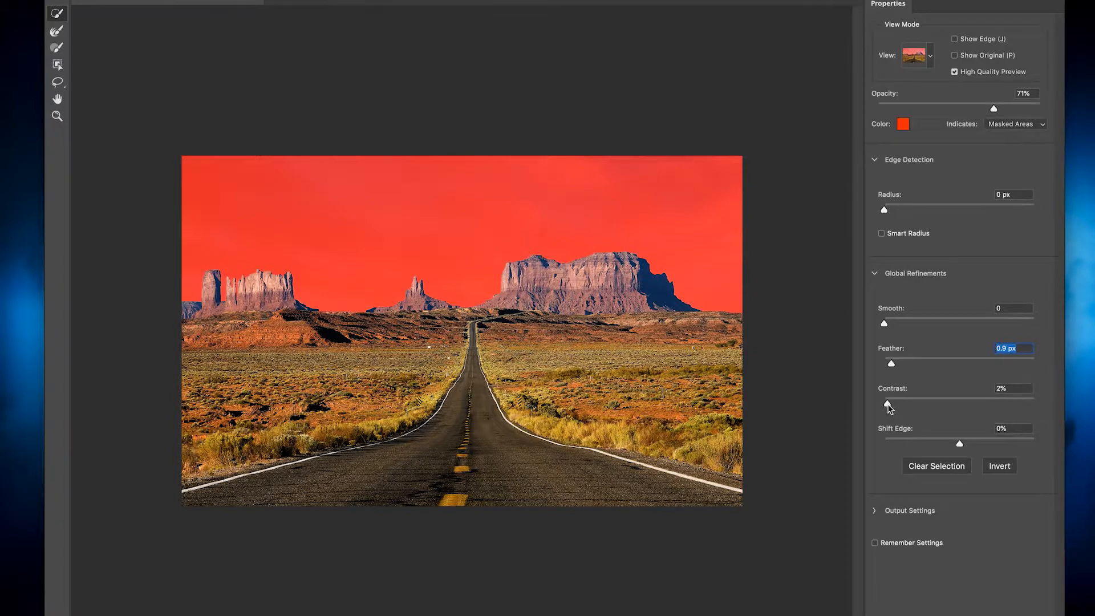
left_click_drag(884, 325, 889, 326)
left_click_drag(891, 363, 1021, 368)
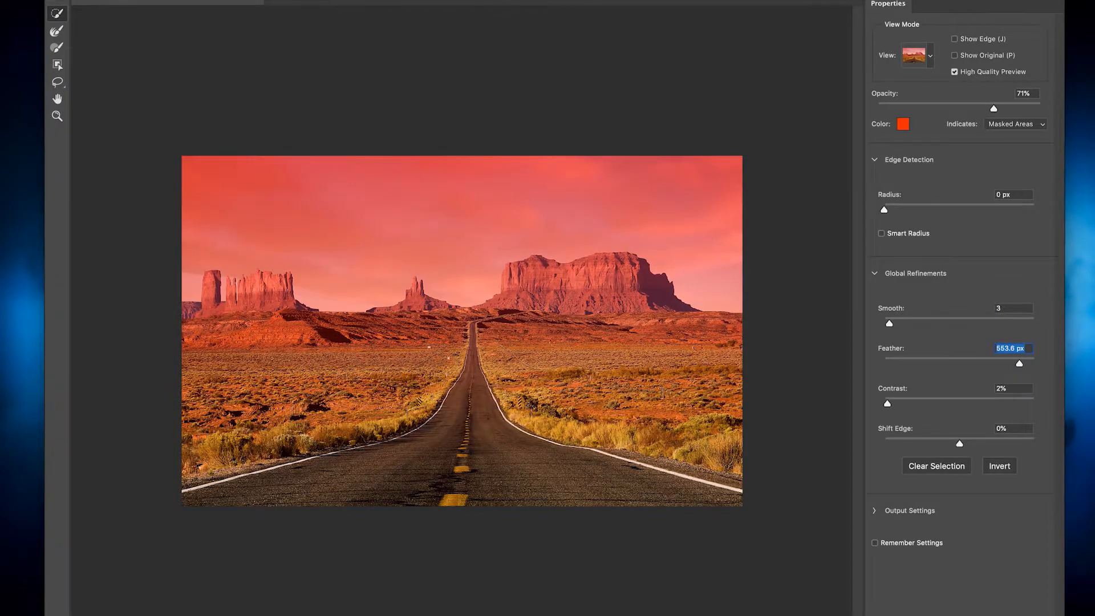
left_click_drag(1023, 368, 888, 366)
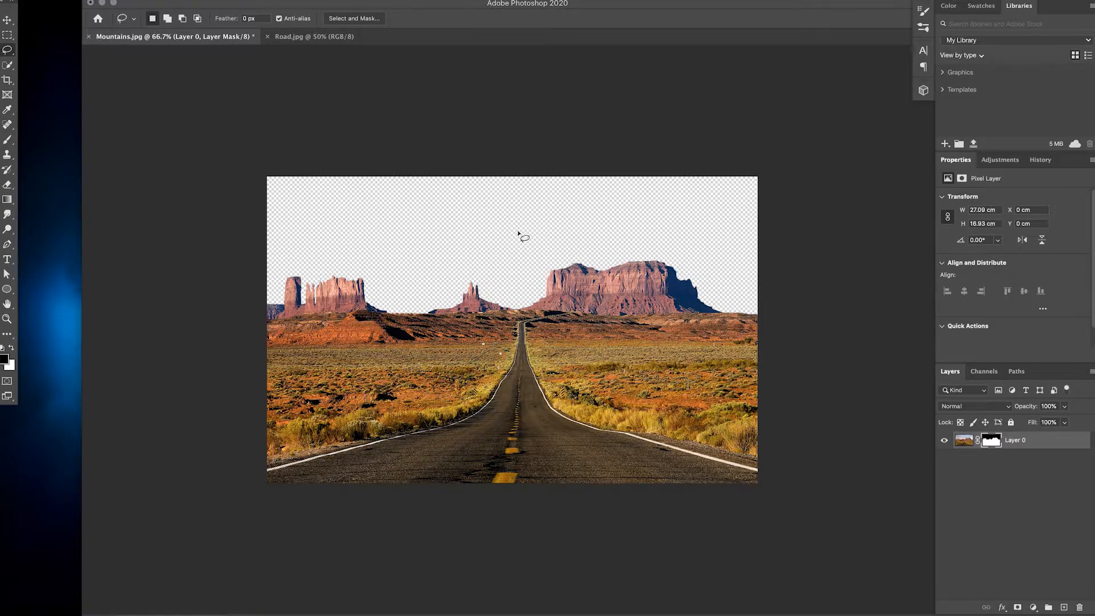
Step: Move the Road.jpg image into the Mountains.jpg document as a new layer
key("v")
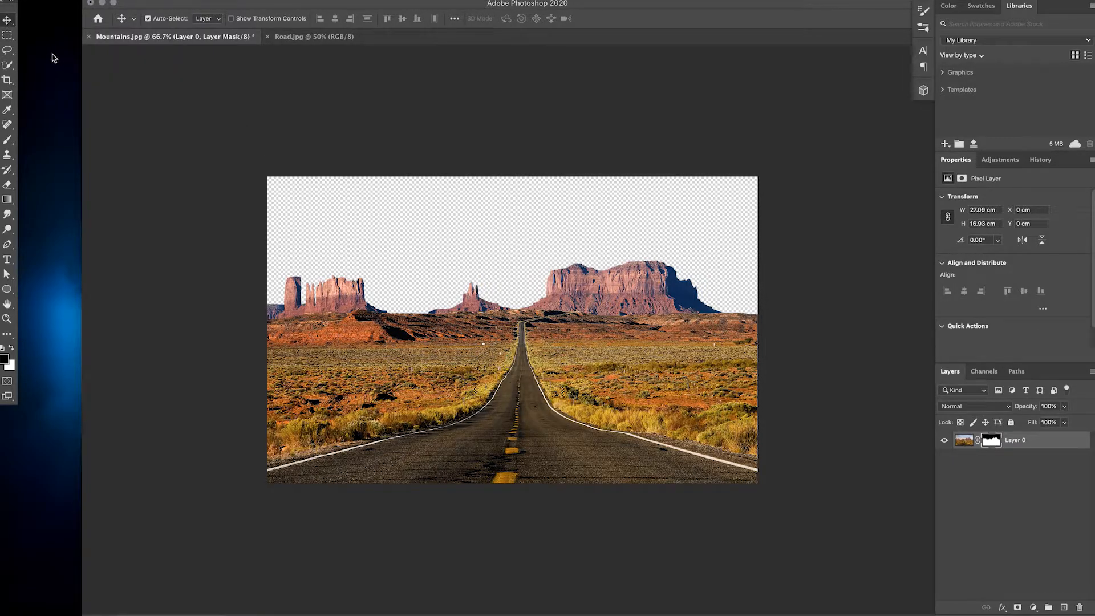
left_click(308, 39)
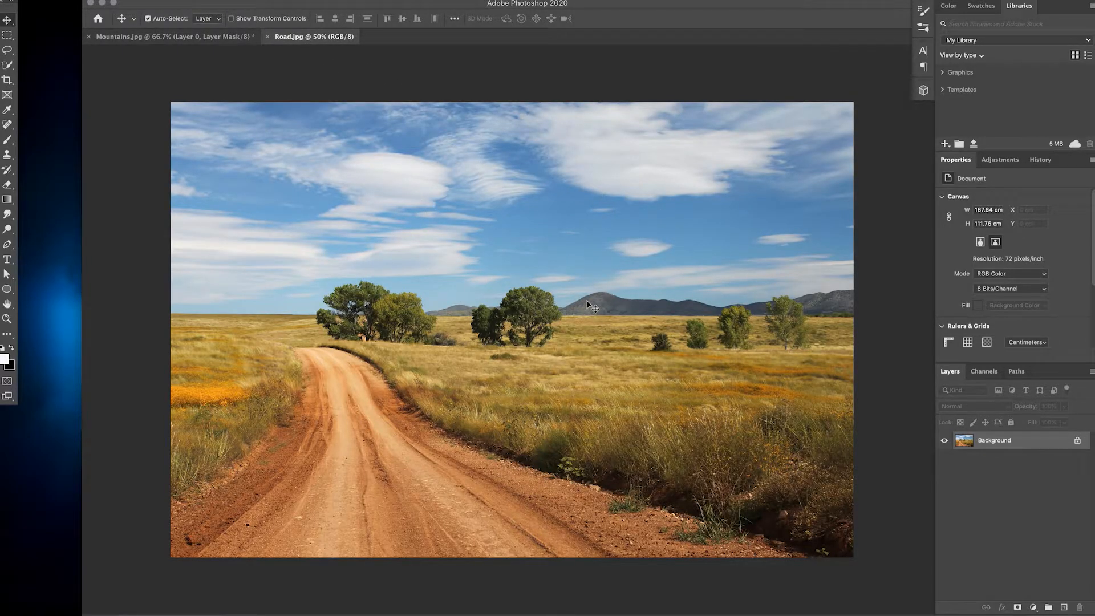
left_click_drag(288, 45, 303, 69)
left_click_drag(520, 68, 356, 259)
left_click_drag(491, 253, 500, 234)
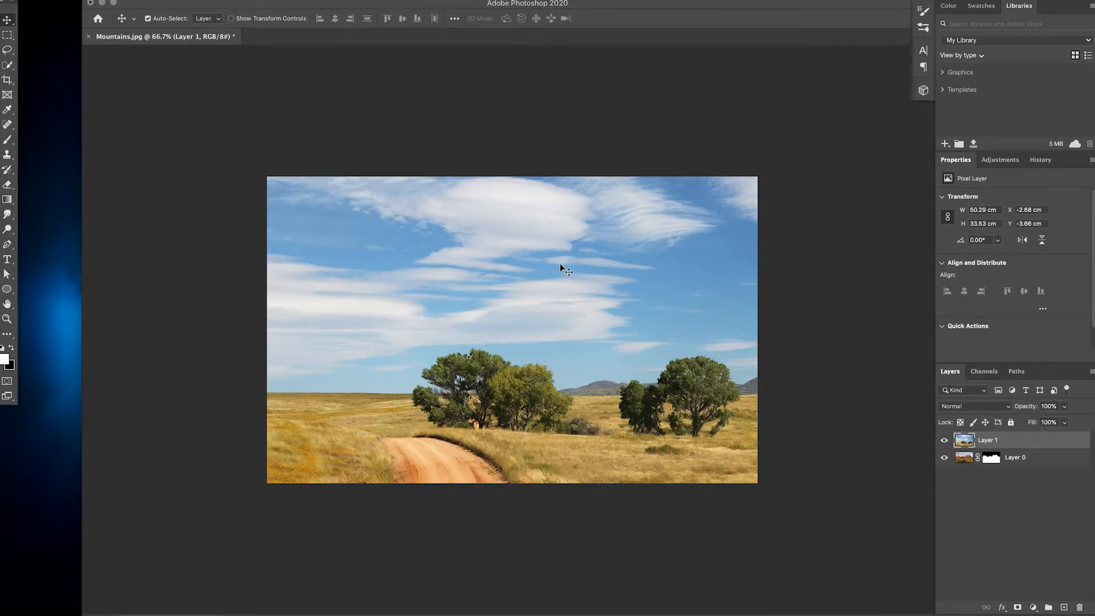
Step: Scale the road photo layer proportionally to about 62.38% and position it so its sky covers the canvas
left_click_drag(474, 277, 583, 272)
key("super+t")
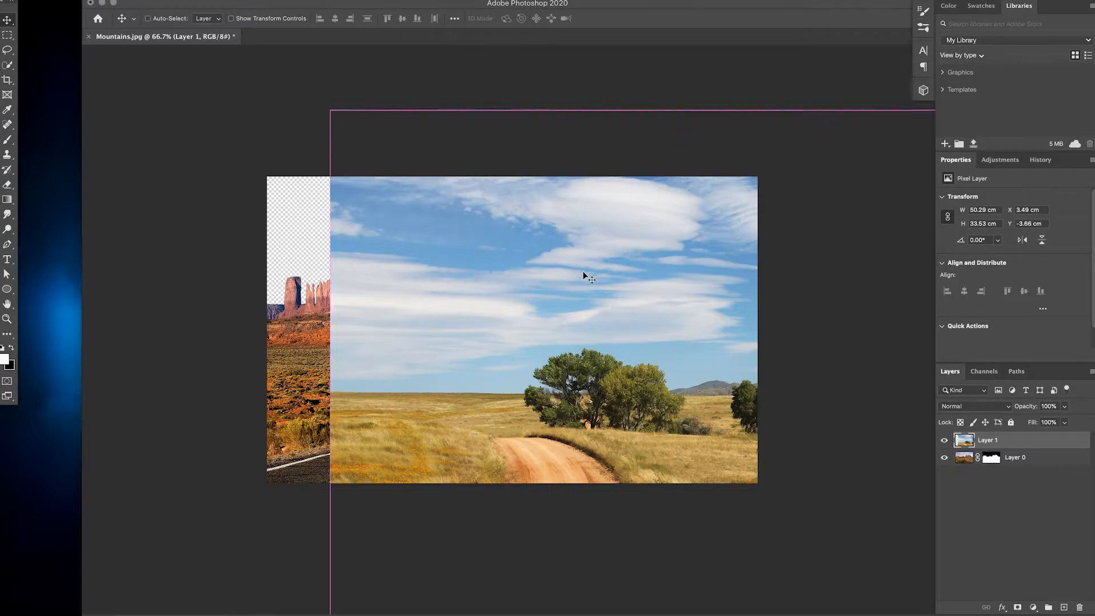
left_click_drag(330, 110, 329, 194)
left_click_drag(775, 516, 826, 551)
left_click_drag(720, 430, 683, 433)
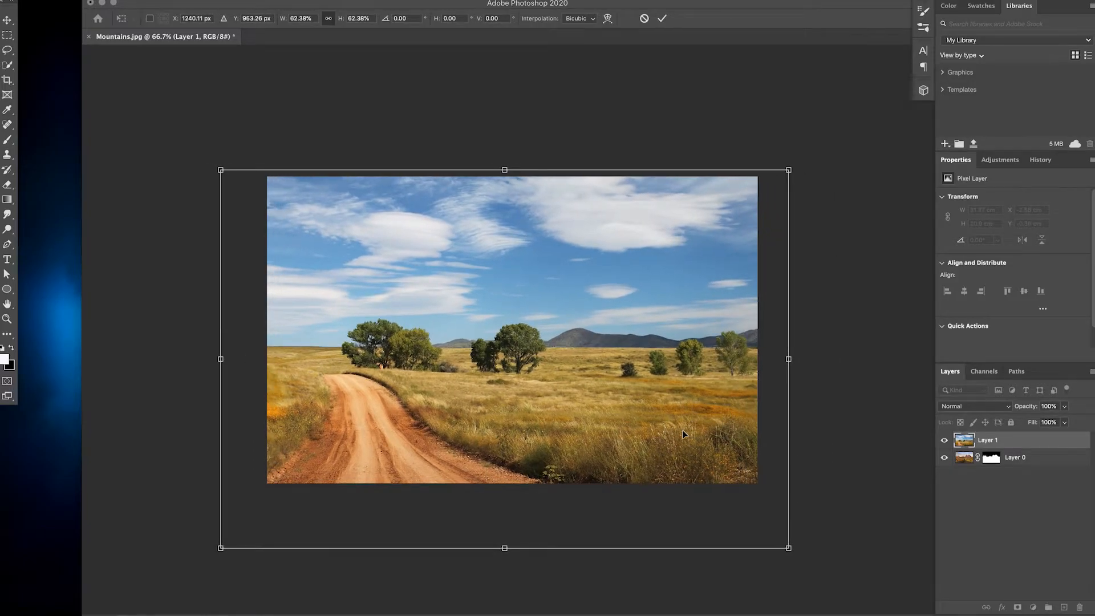
key("Return")
Step: Place the road photo layer beneath the masked mountain layer and fine-tune its position behind the mountains
left_click_drag(573, 283, 580, 282)
left_click_drag(982, 444, 992, 470)
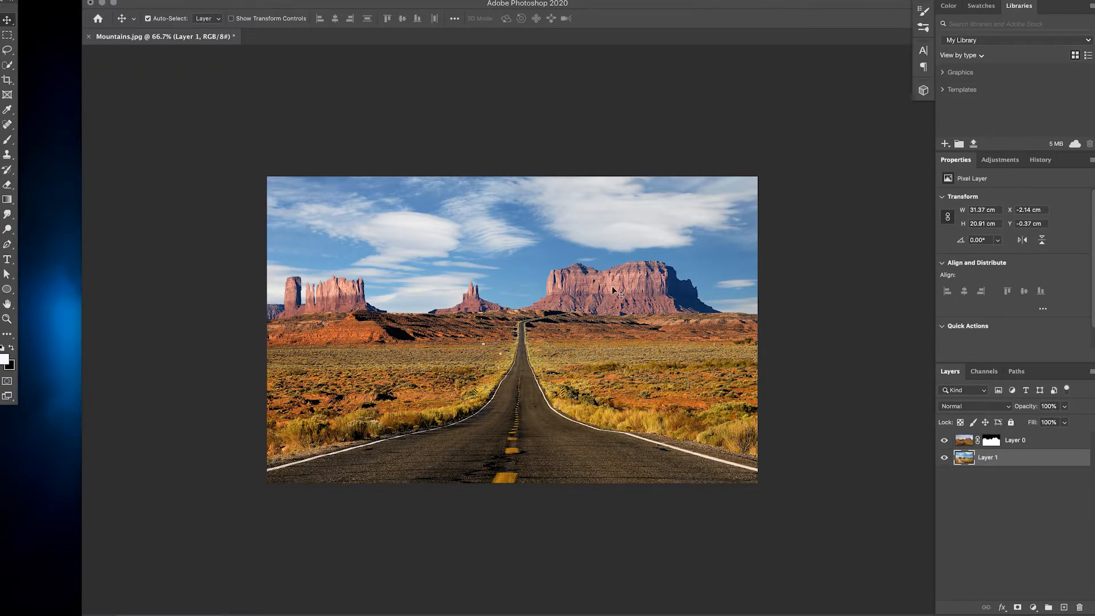
mouse_move(520, 211)
left_mouse_down()
mouse_move(528, 194)
mouse_move(519, 226)
mouse_move(521, 213)
left_mouse_up()
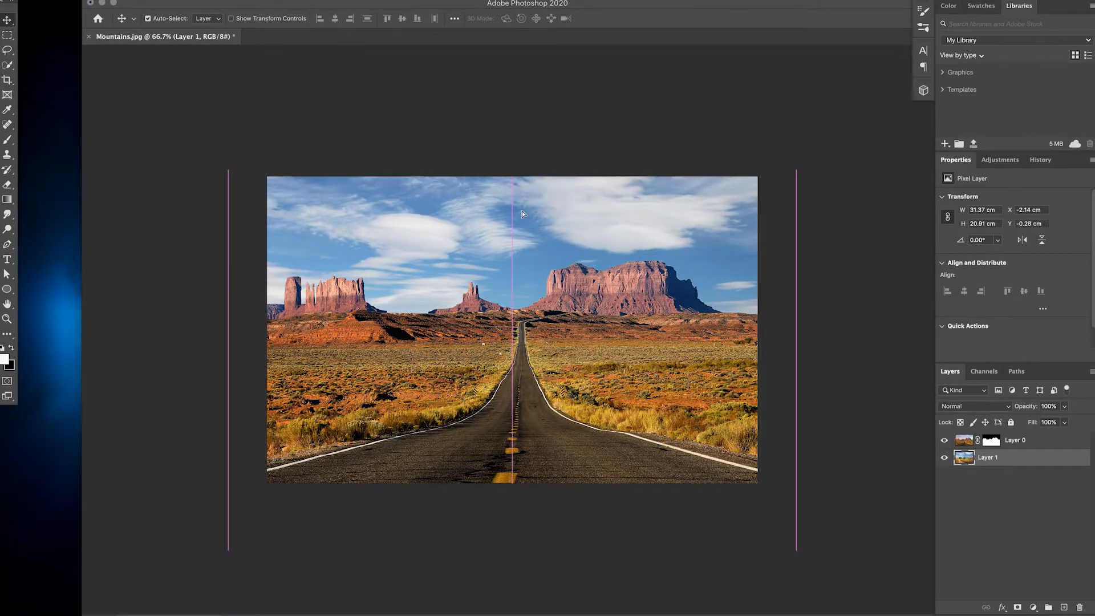